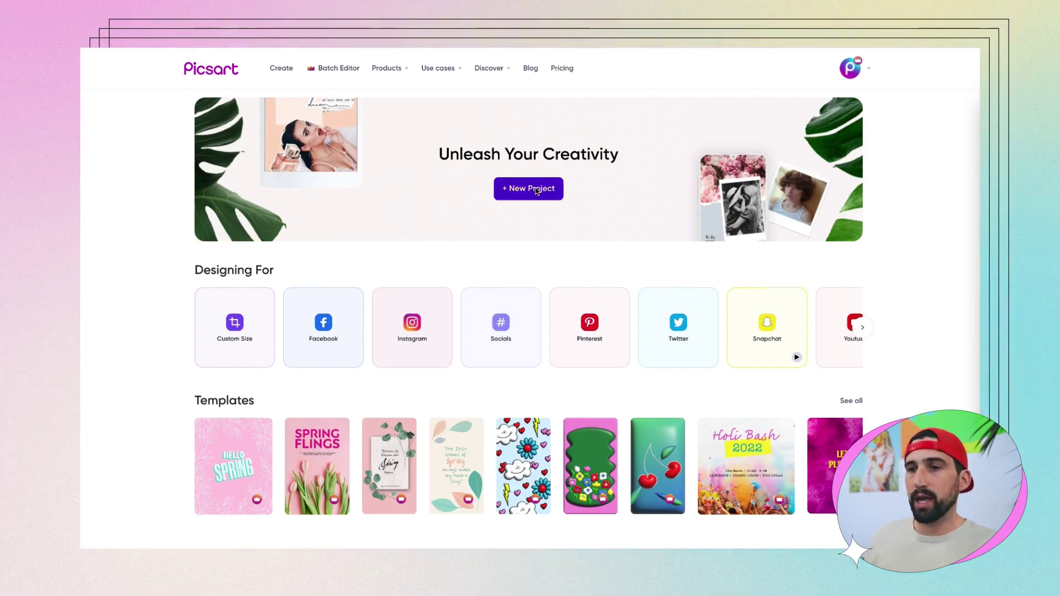
Step: Start a blank 1080×1080 design and upload shutterstock_2118058709.jpg from Downloads onto the canvas
click(535, 191)
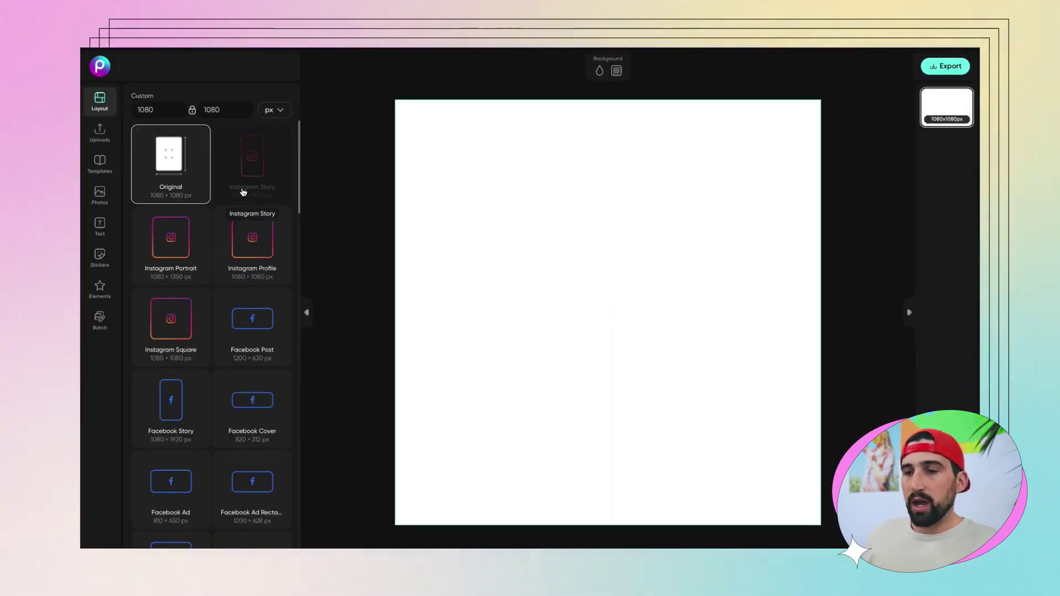
scroll(199, 251, down, 1)
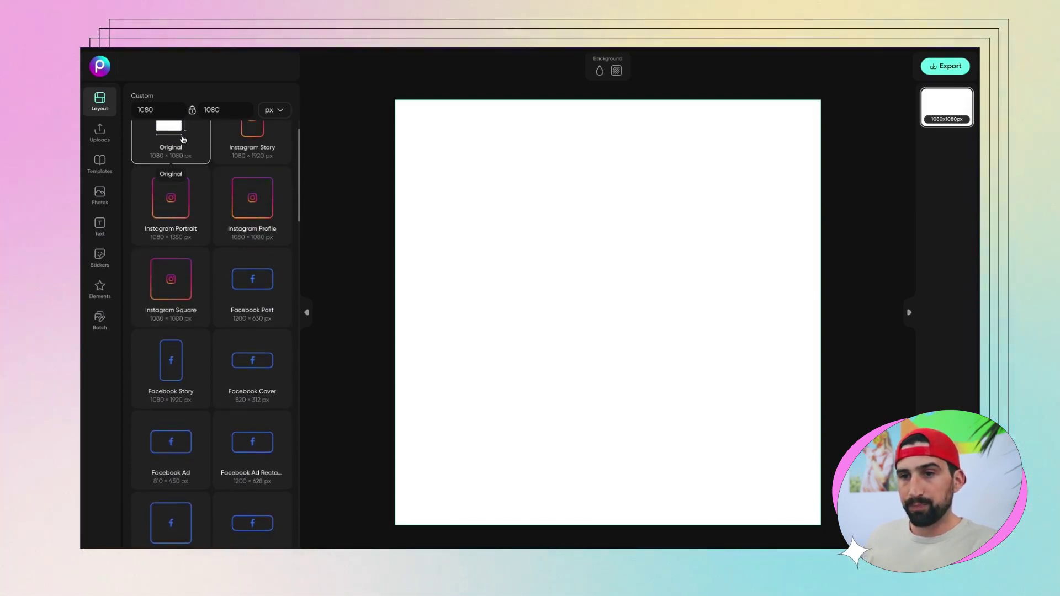
click(102, 131)
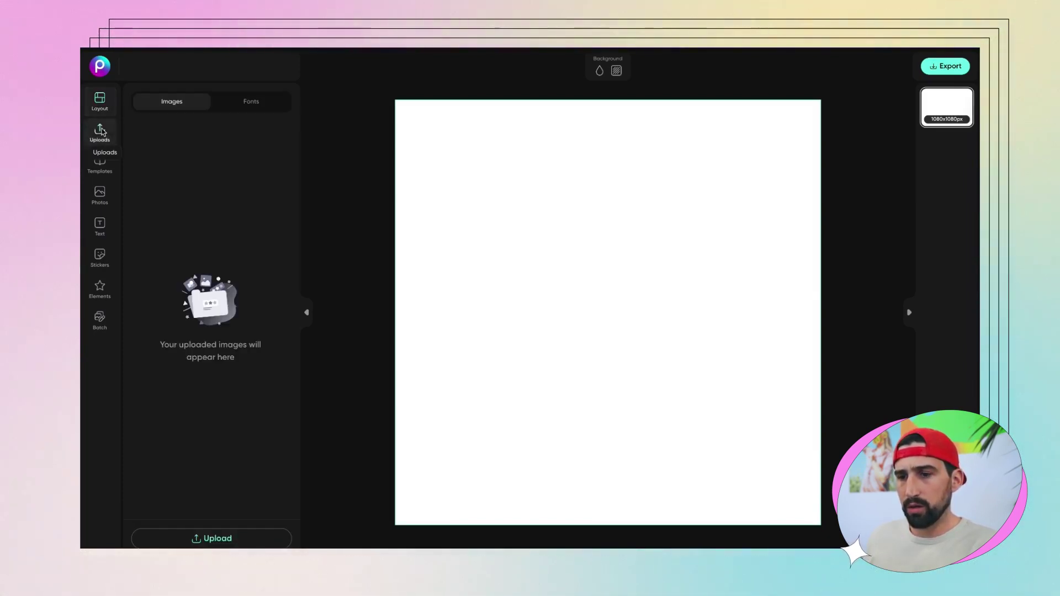
click(220, 538)
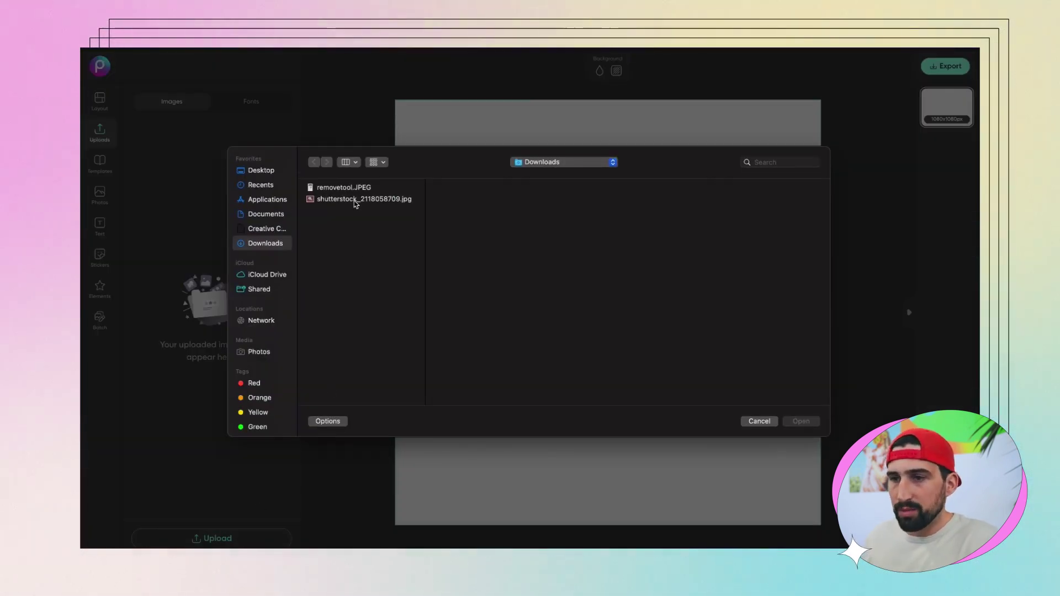
click(356, 199)
click(805, 423)
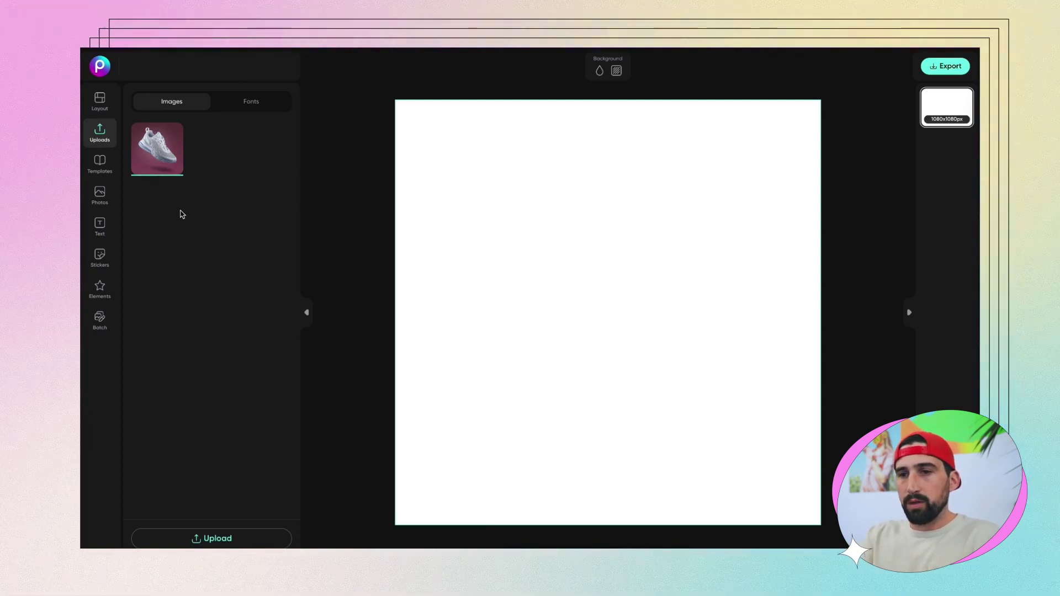
click(159, 152)
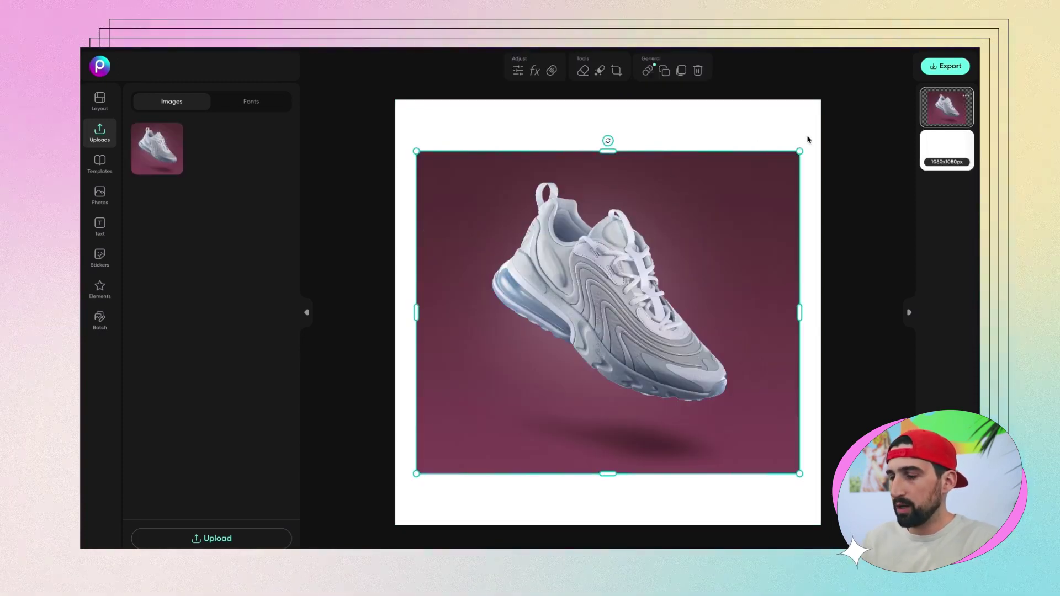
Step: Enlarge the sneaker photo to the canvas width and cut out its maroon background with Remove Background > Object
drag(800, 151, 819, 134)
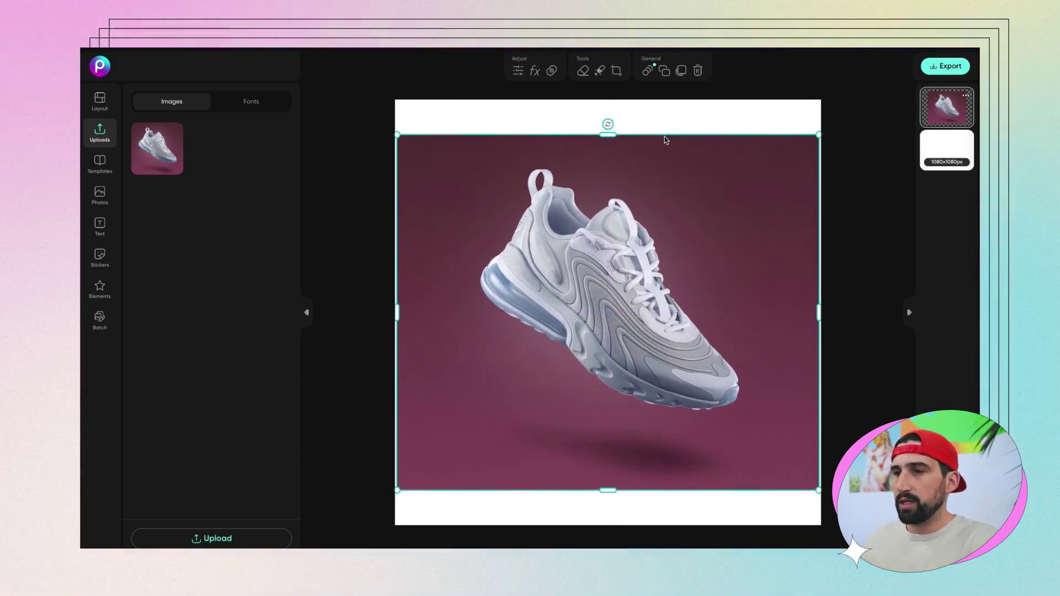
click(583, 71)
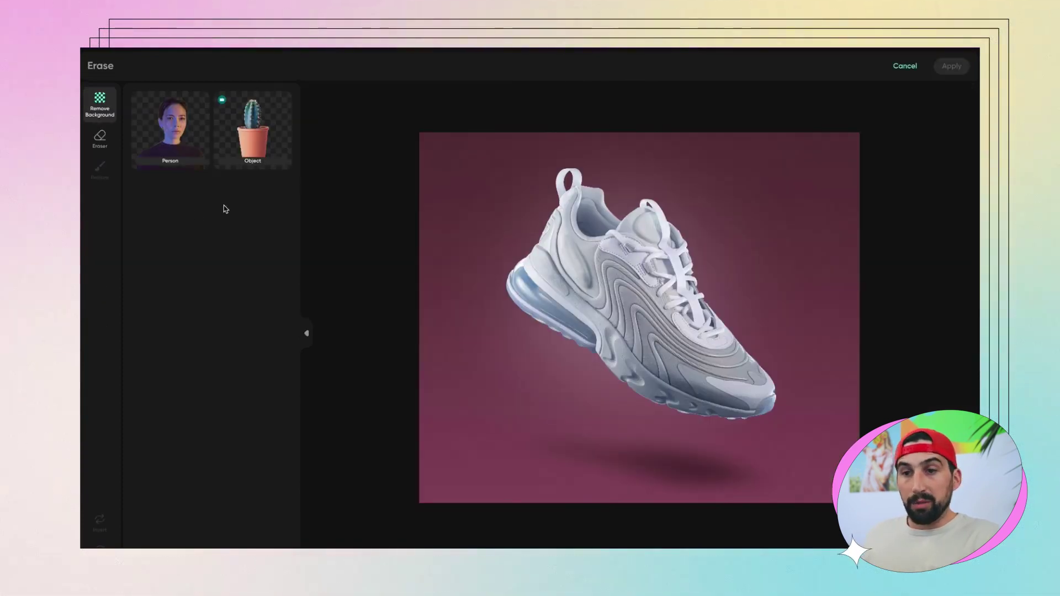
click(165, 156)
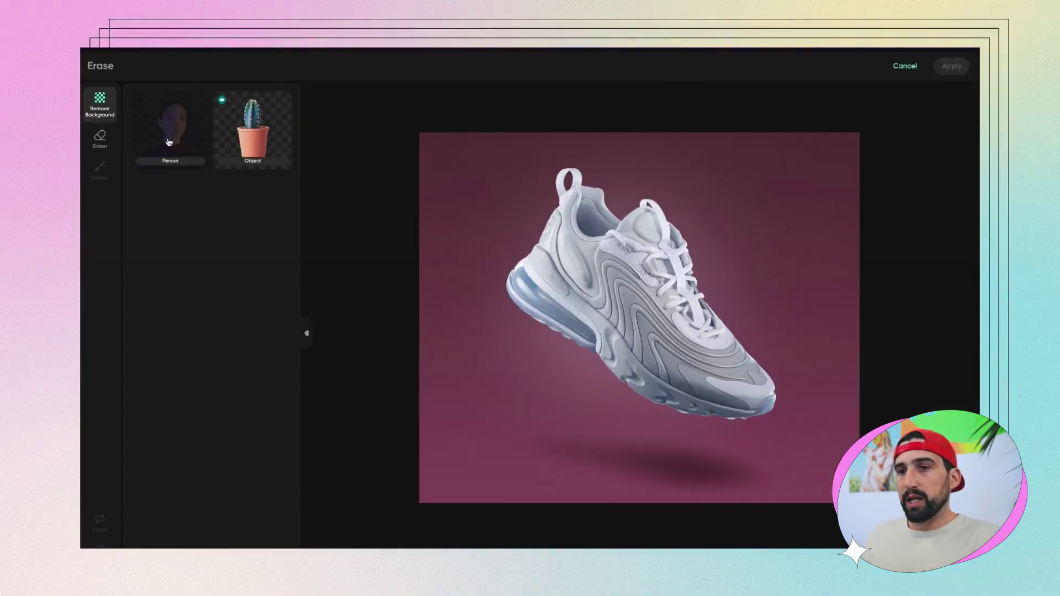
click(256, 129)
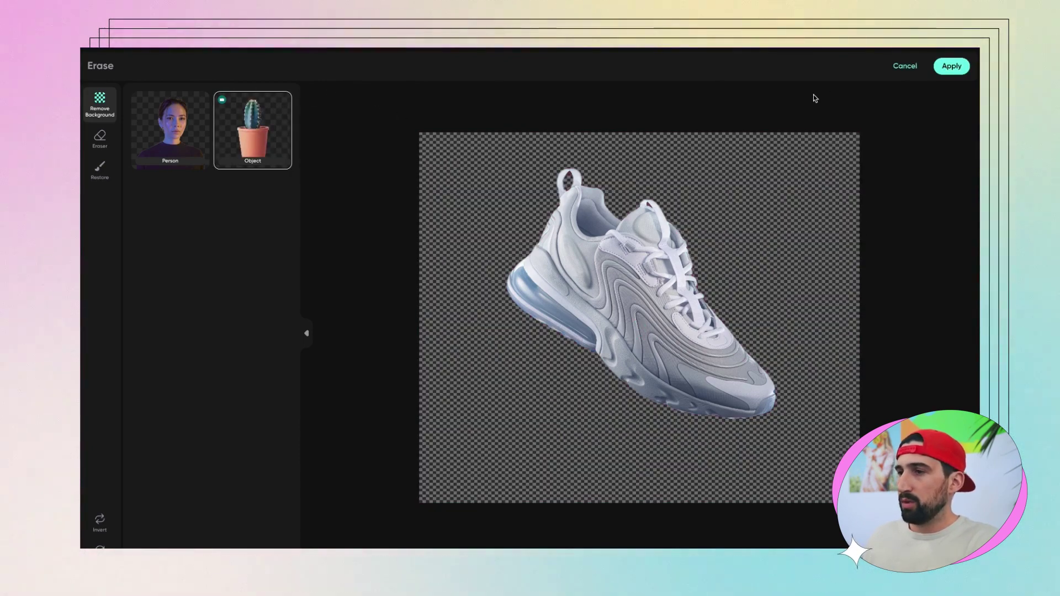
click(946, 68)
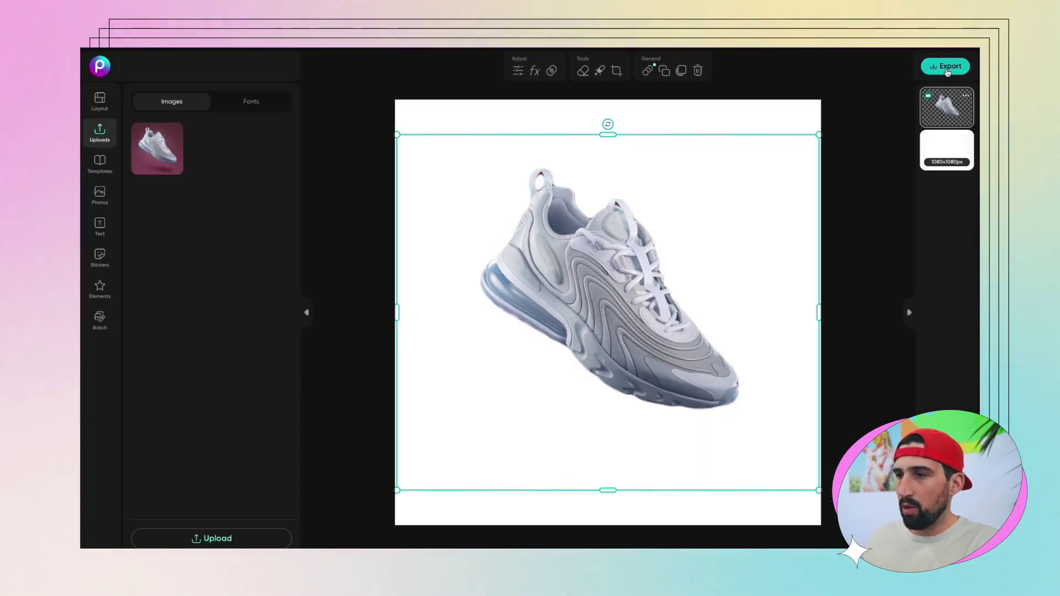
Step: Set the canvas background to the first 'pedestal' texture, a pastel cloud-and-pedestal scene
click(778, 111)
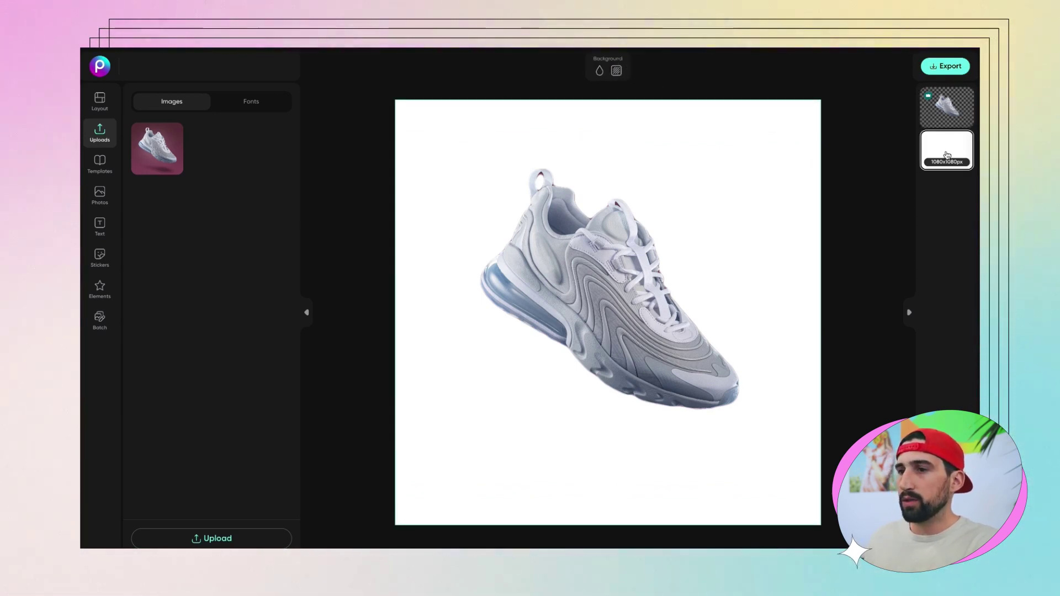
click(617, 71)
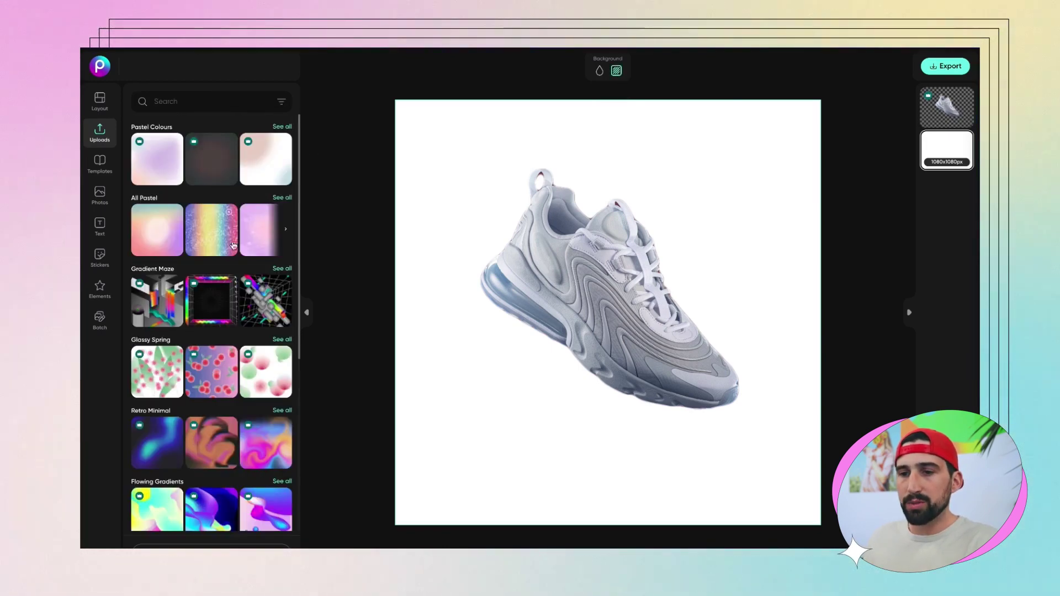
scroll(232, 293, down, 3)
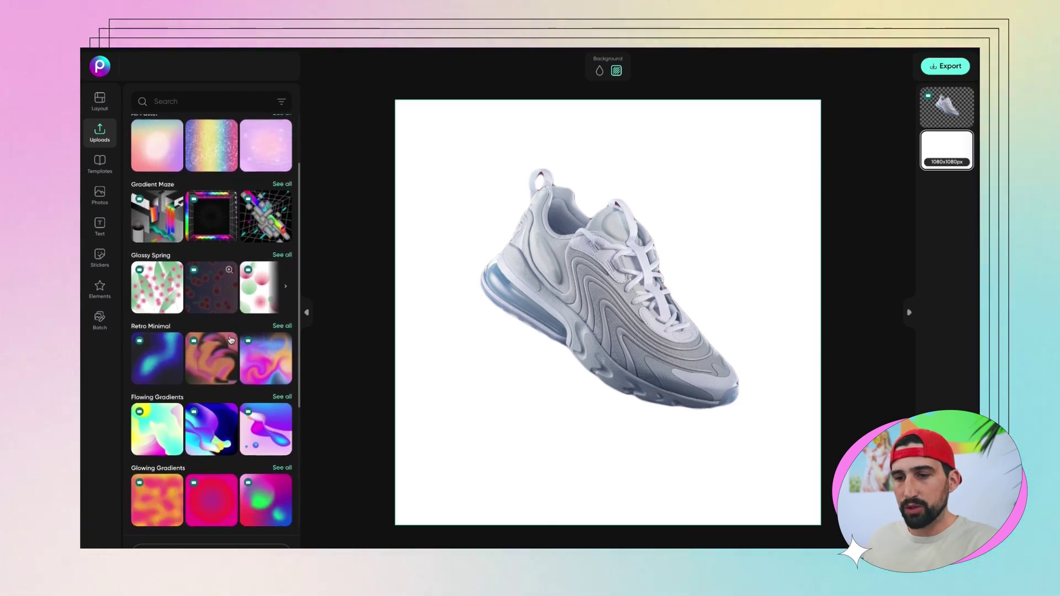
scroll(231, 340, down, 6)
scroll(215, 166, up, 9)
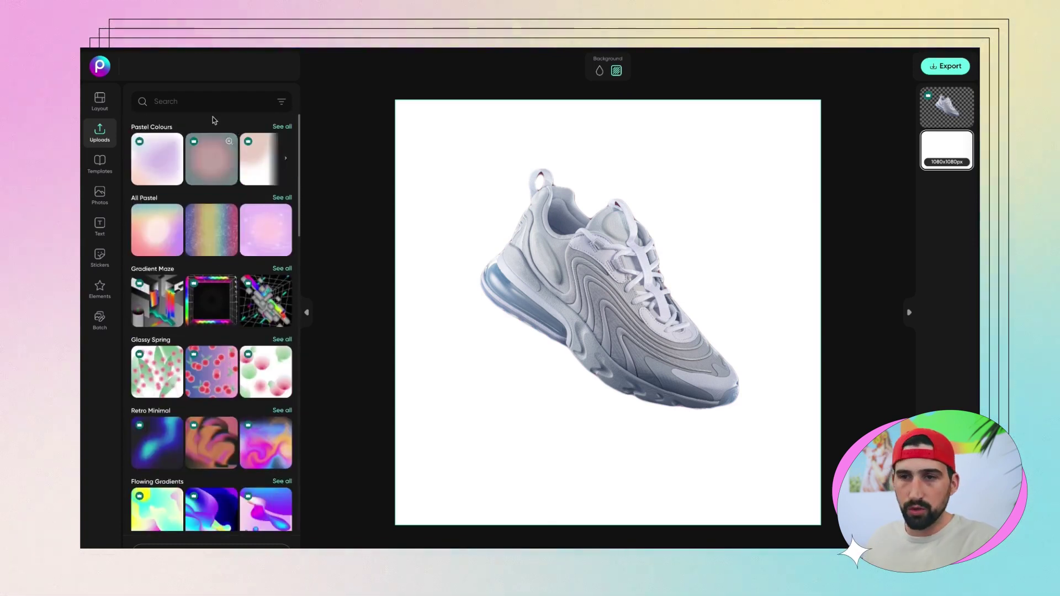
click(211, 100)
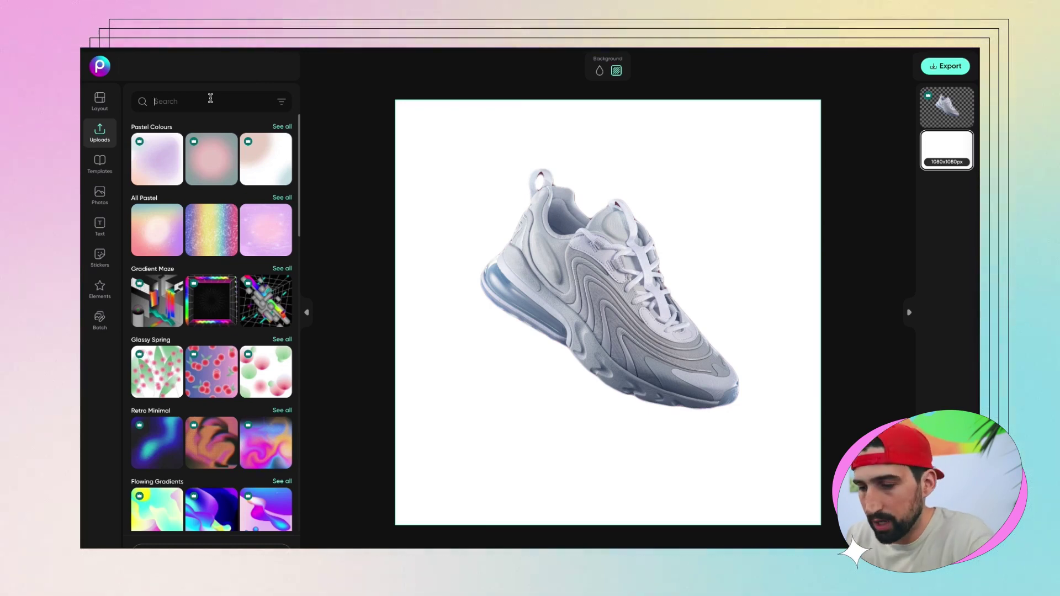
text(pedestal)
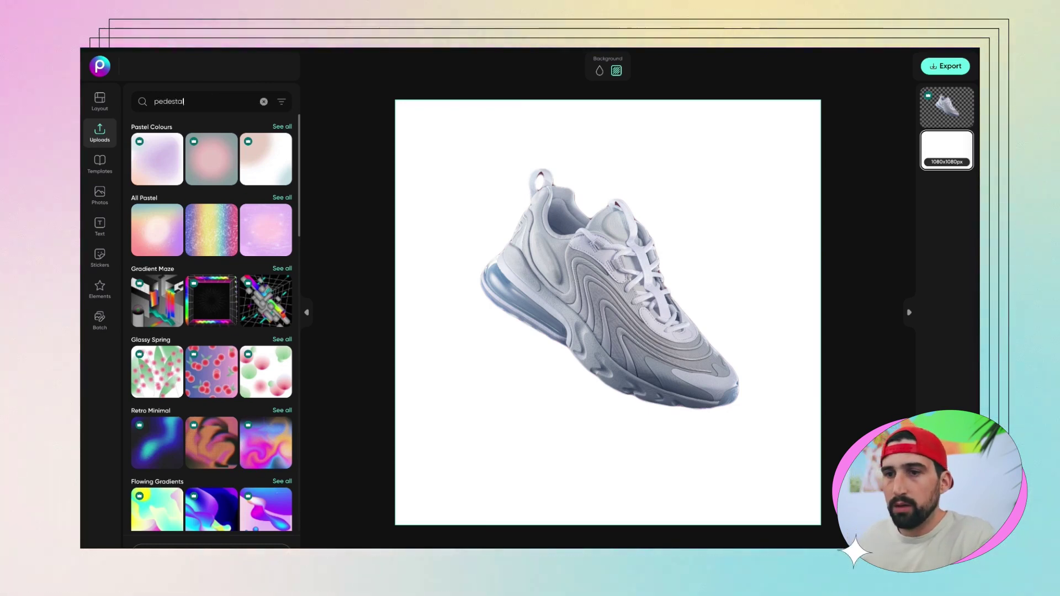
key(Return)
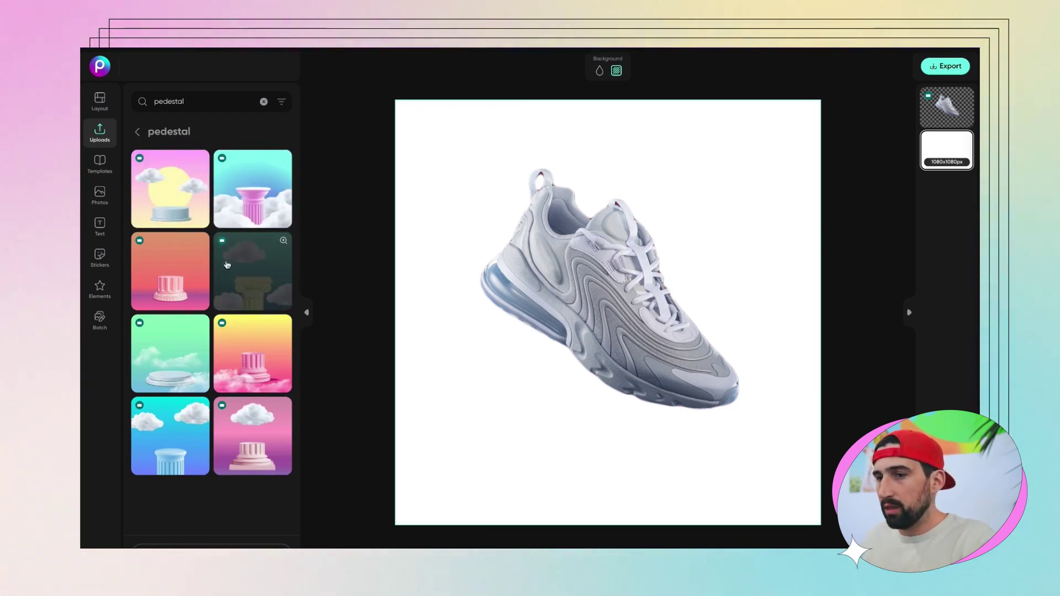
click(172, 209)
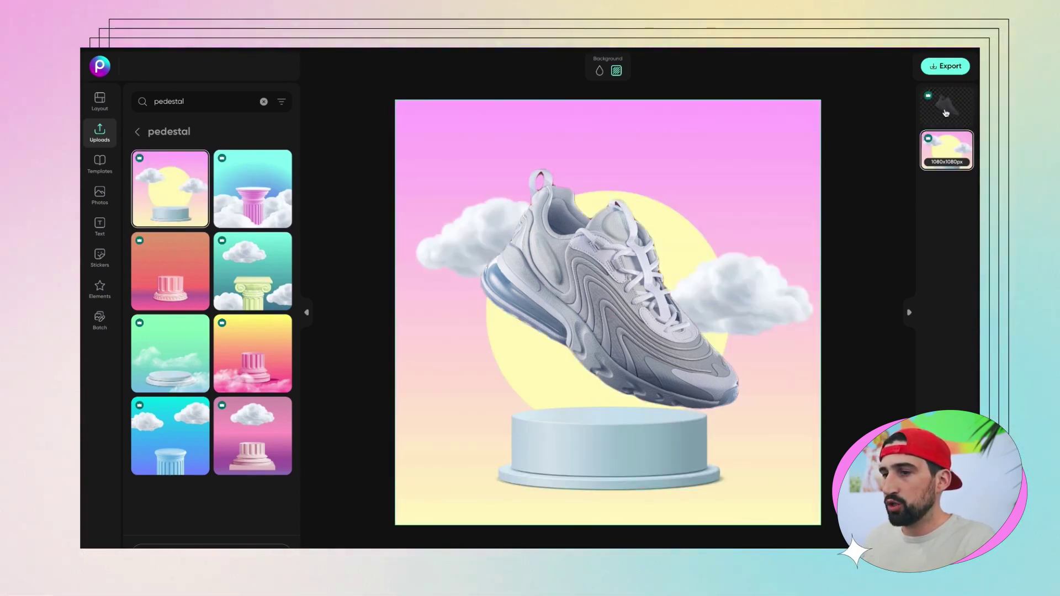
click(584, 310)
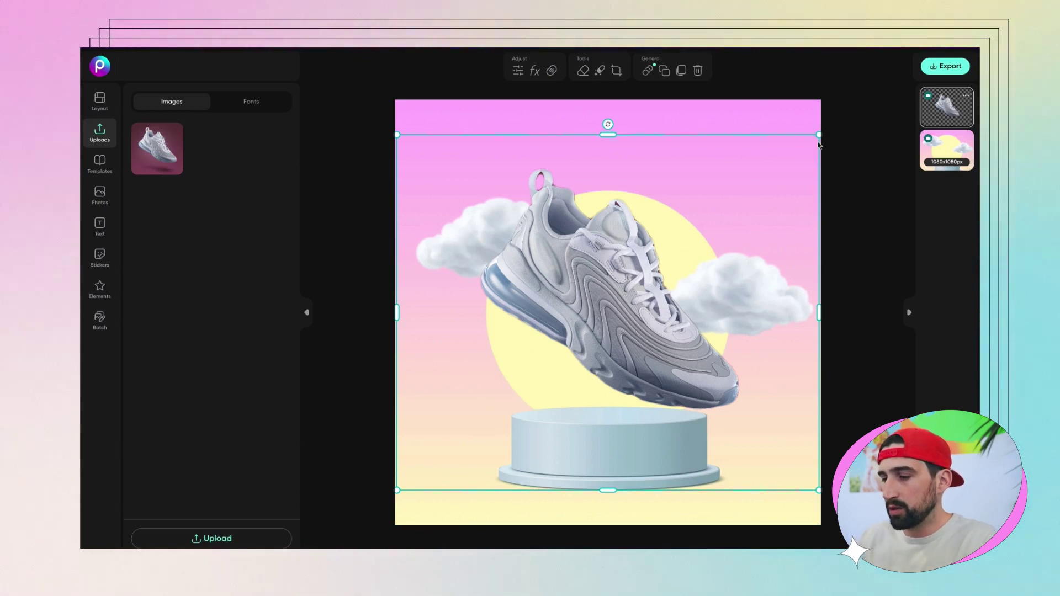
Step: Scale the shoe down and move it up so it floats above the pedestal
drag(817, 135, 776, 171)
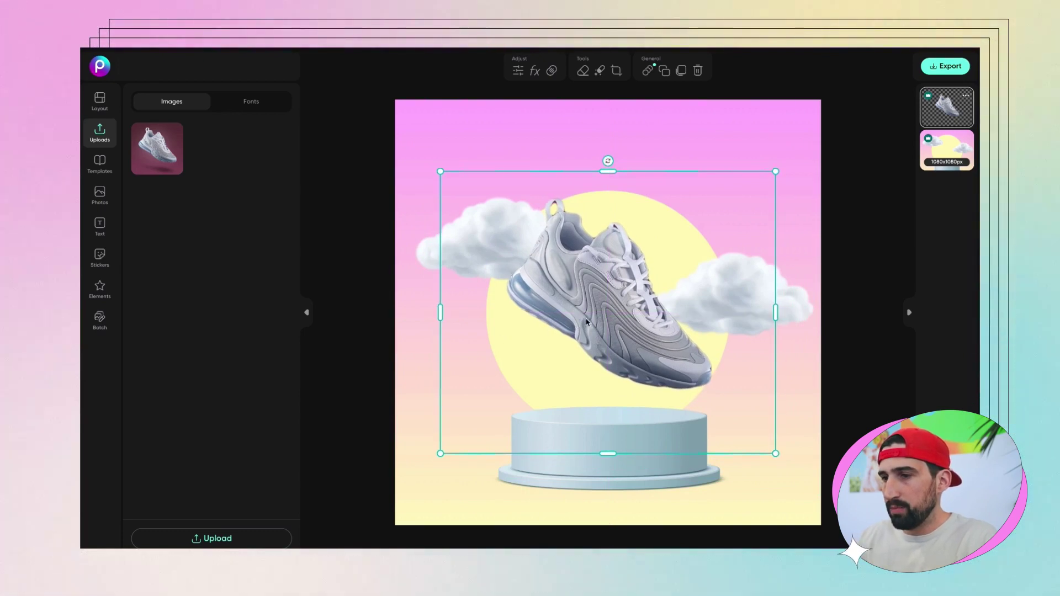
drag(586, 322, 584, 304)
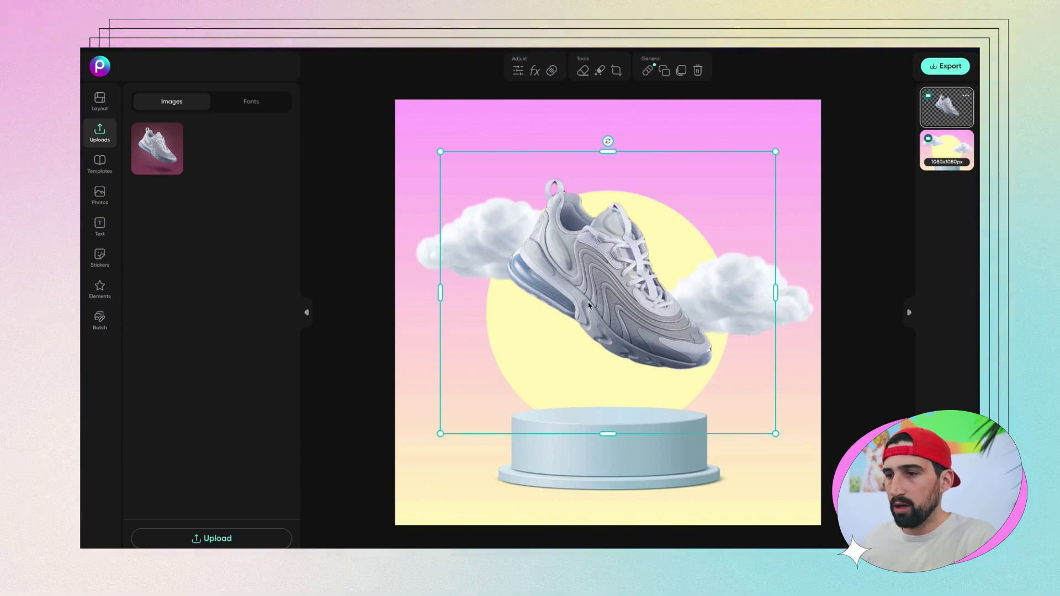
click(379, 230)
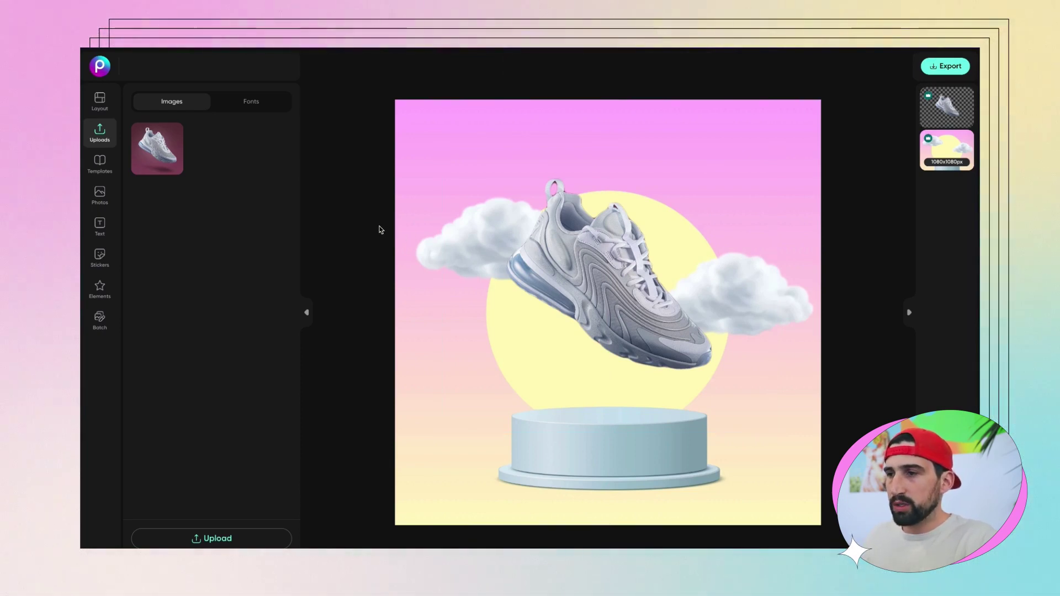
Step: Export the design as a JPG file named 'shoe post'
click(942, 65)
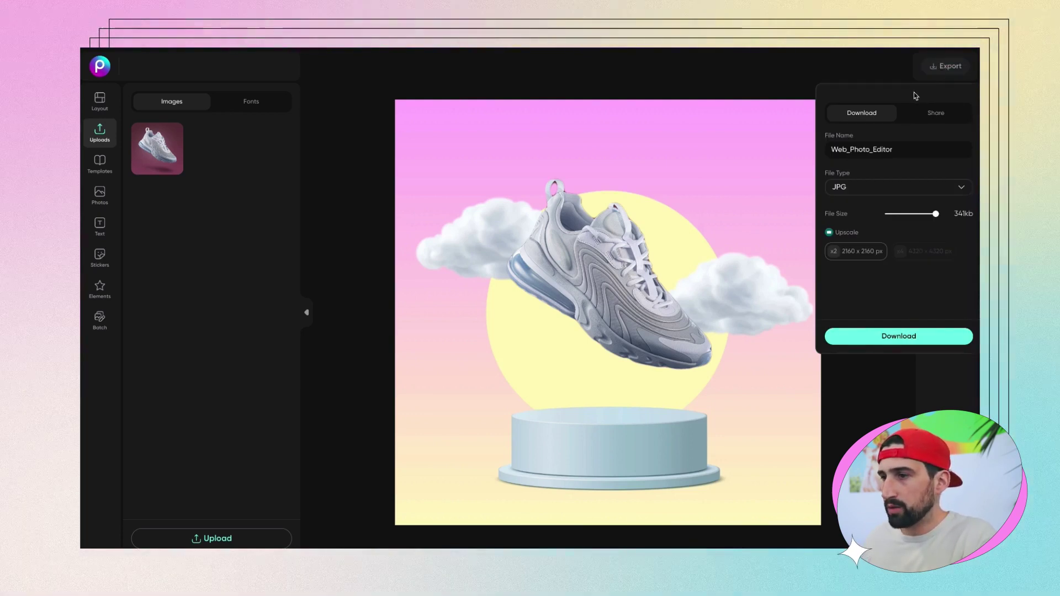
double_click(876, 148)
text(shoe post)
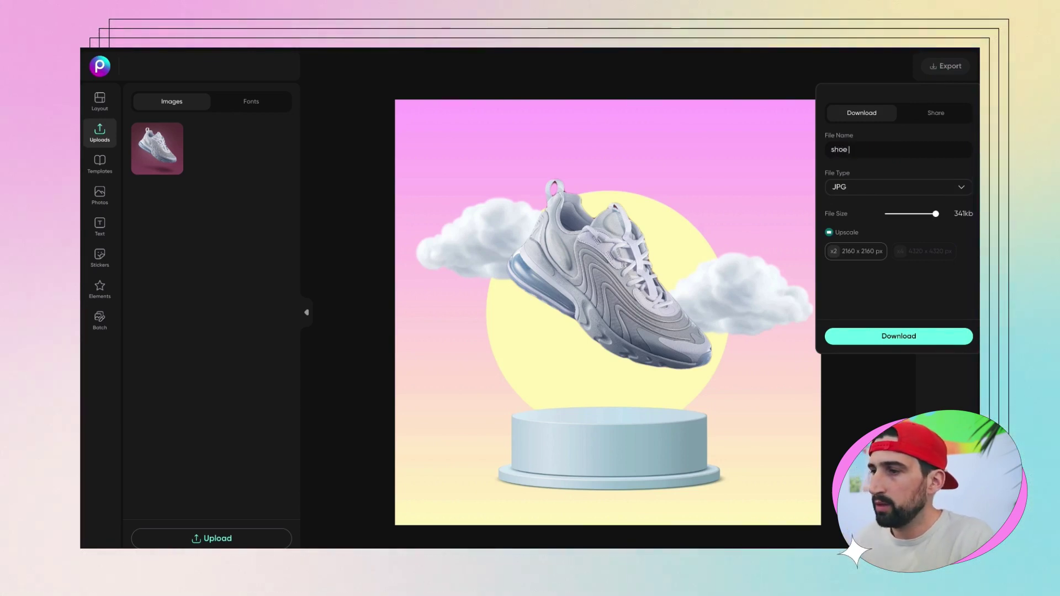
click(900, 336)
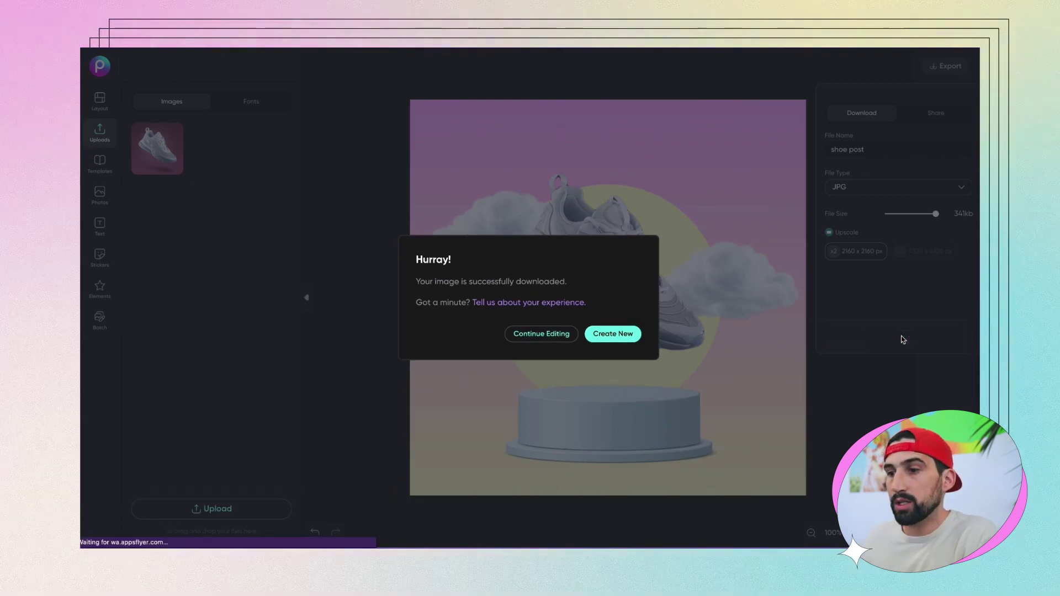
click(608, 335)
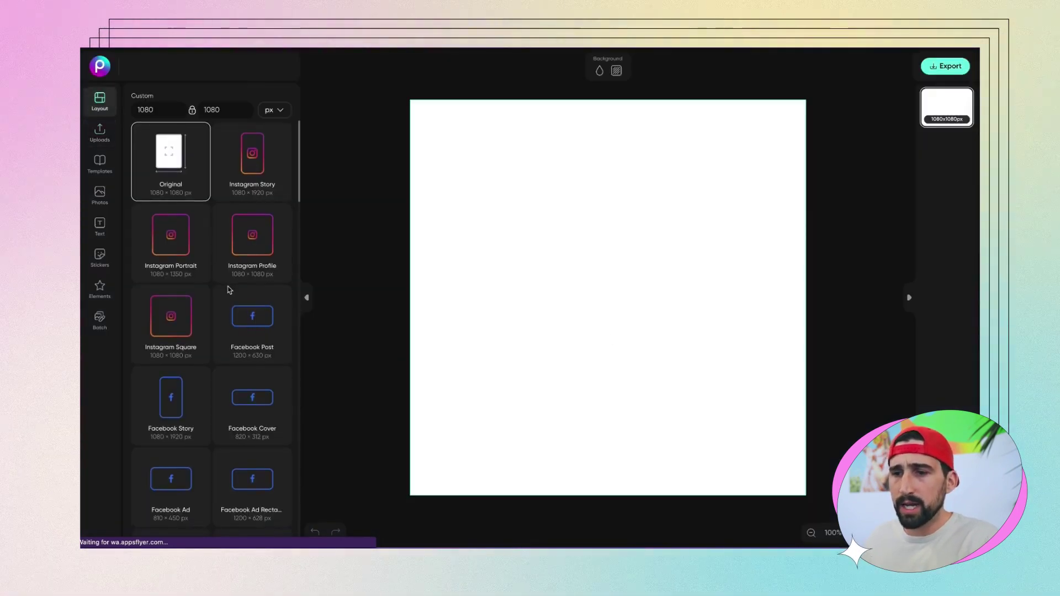
Step: Create a blank 1536×2048 px portrait canvas and begin uploading a photo from the computer
scroll(230, 289, down, 5)
scroll(229, 290, down, 5)
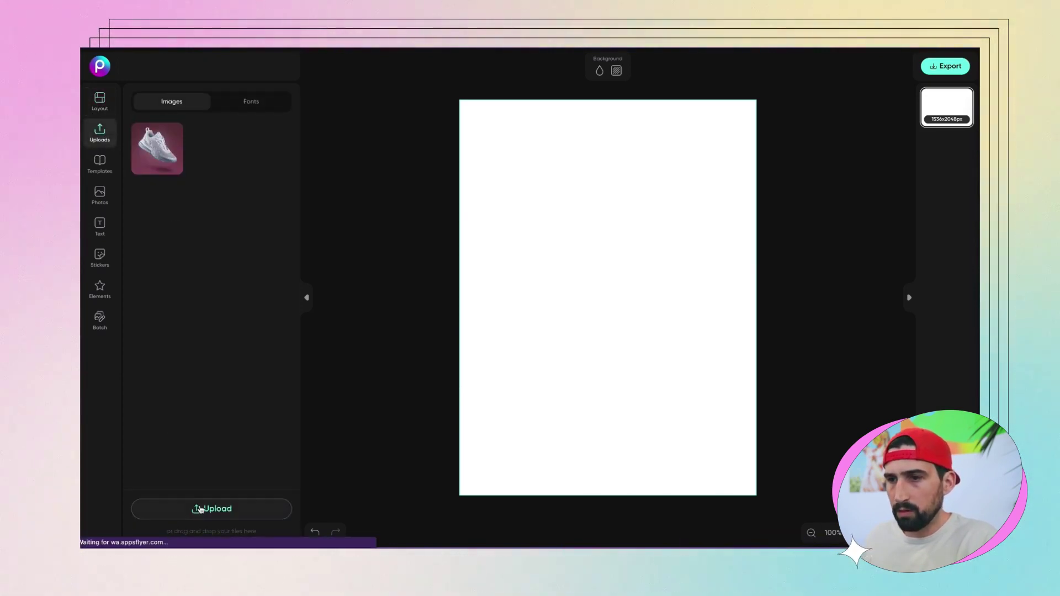
click(201, 509)
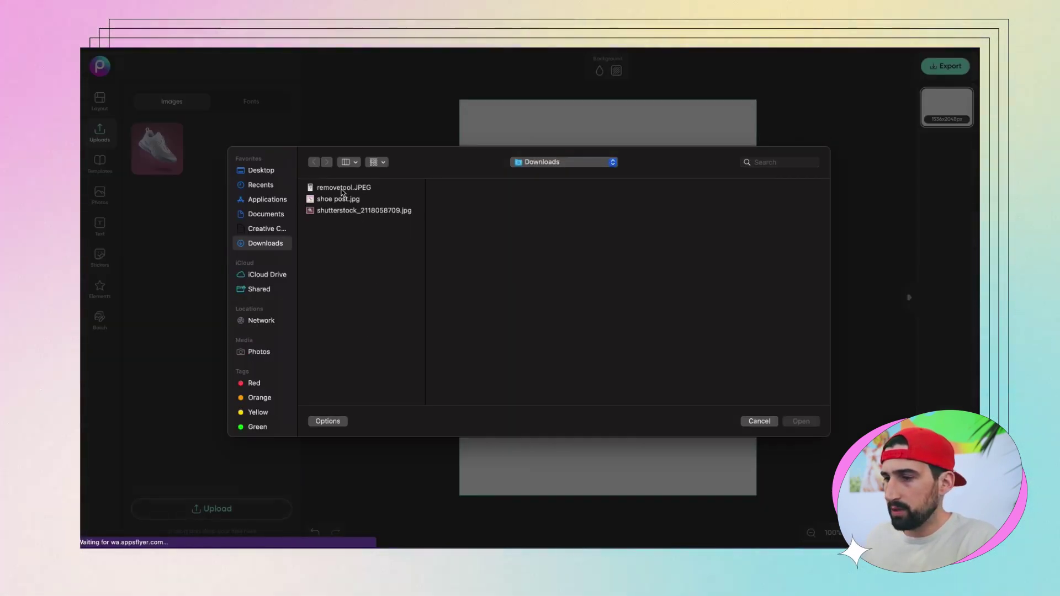
Step: Upload removetool.JPEG from Downloads onto the portrait canvas
click(343, 189)
click(800, 420)
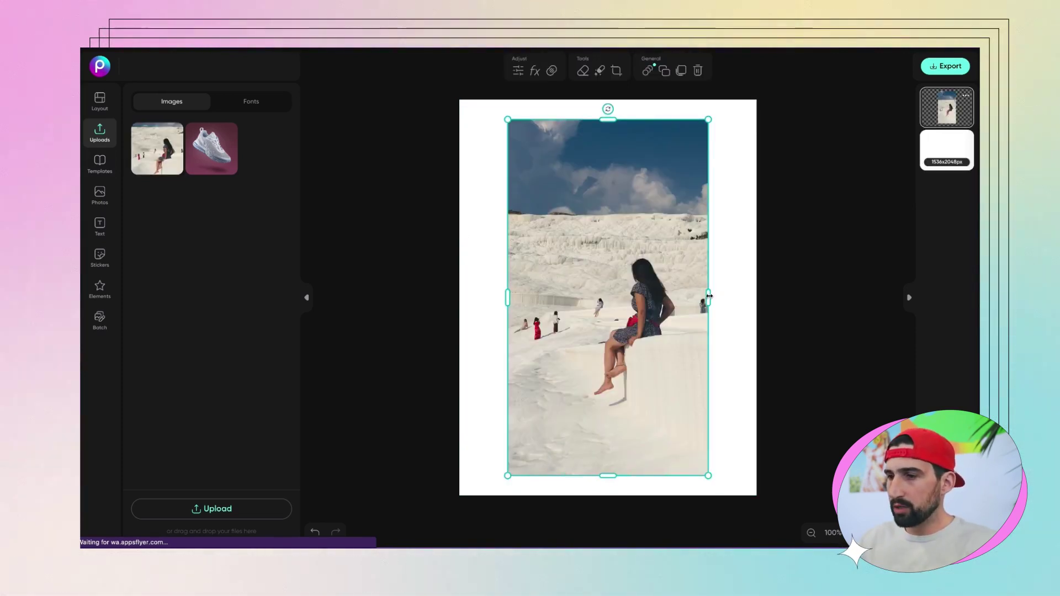
Step: Scale the terrace photo up past the canvas edges and centre it horizontally
drag(709, 297, 734, 298)
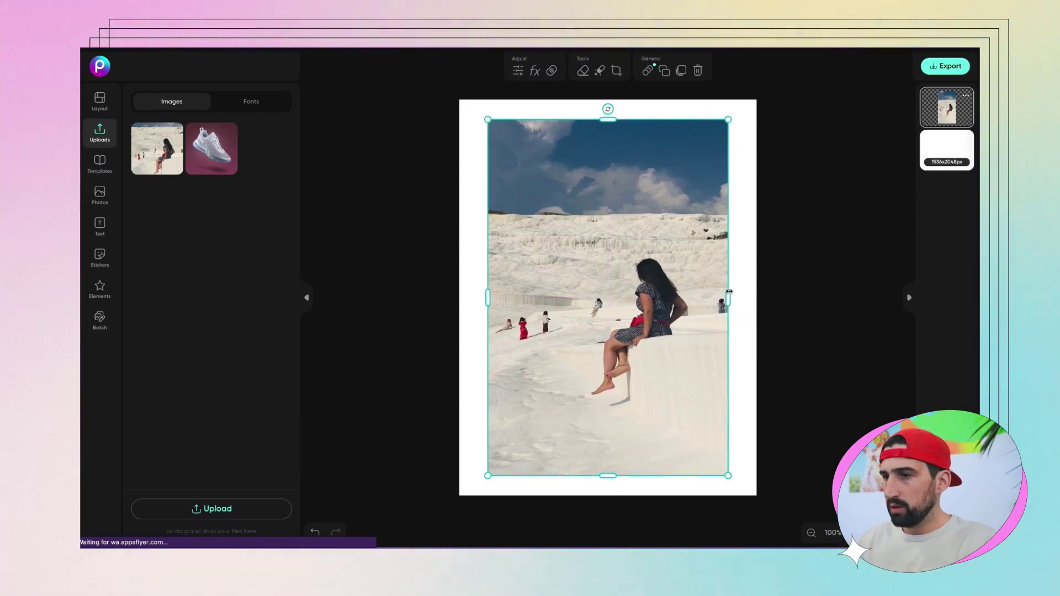
key(ctrl+z)
drag(708, 119, 787, 50)
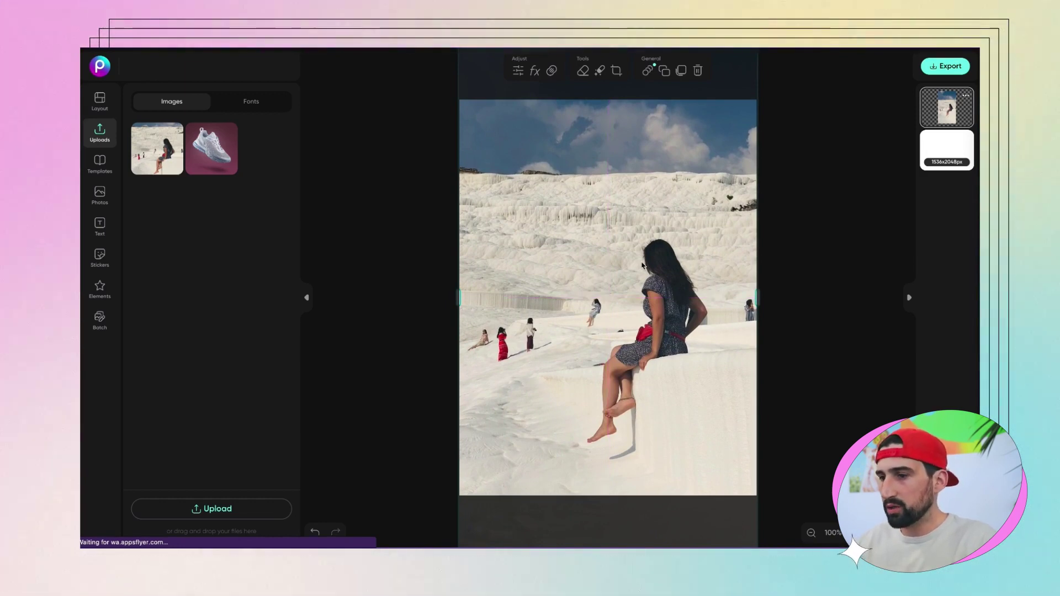
drag(628, 360, 633, 346)
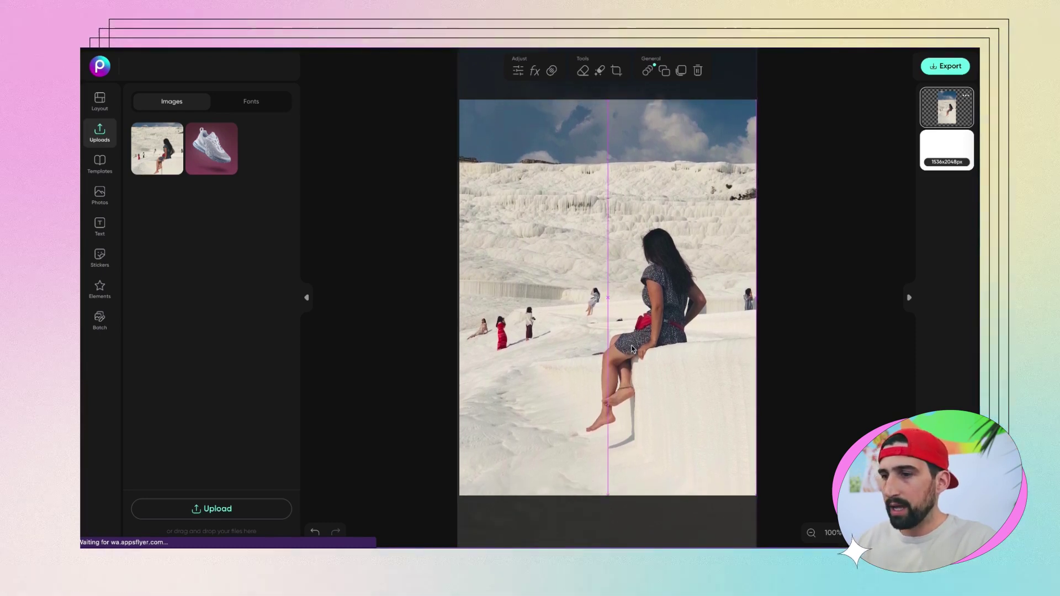
drag(633, 349, 632, 349)
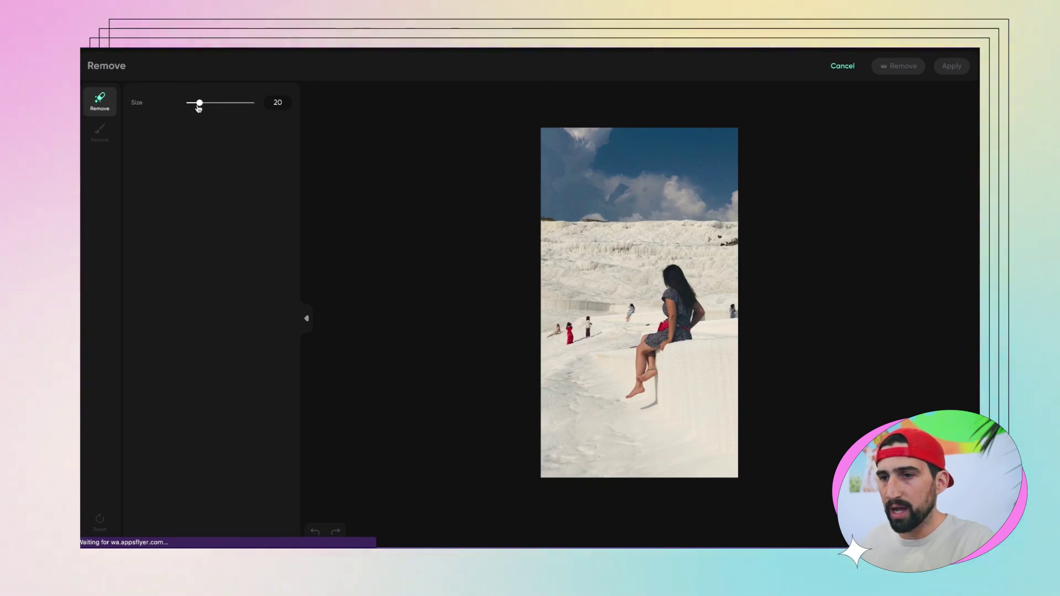
Step: Adjust the Remove brush size and paint over the five small background figures on the terraces
drag(200, 103, 235, 112)
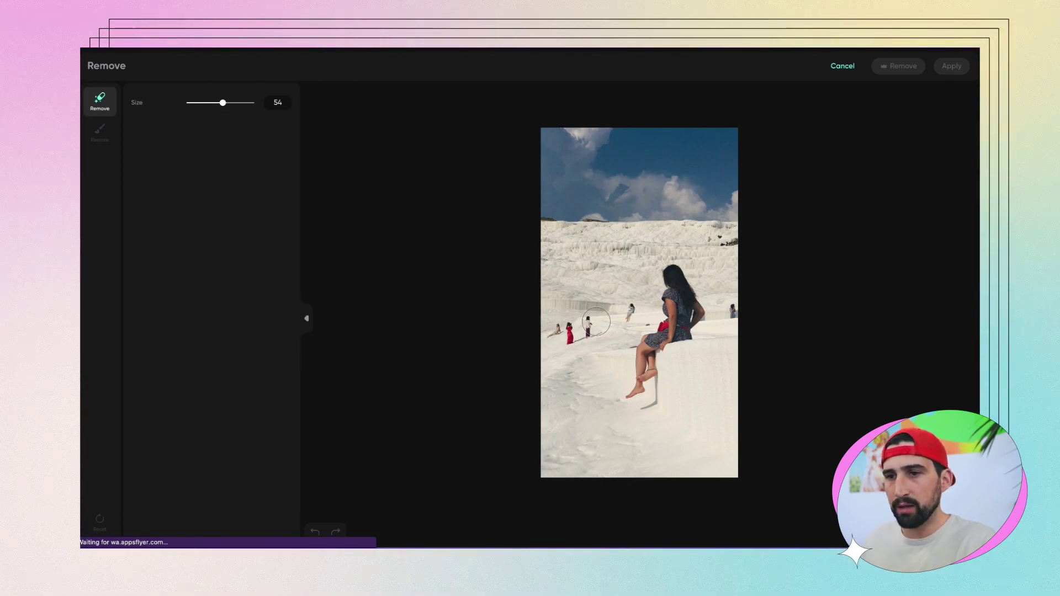
drag(224, 105, 197, 105)
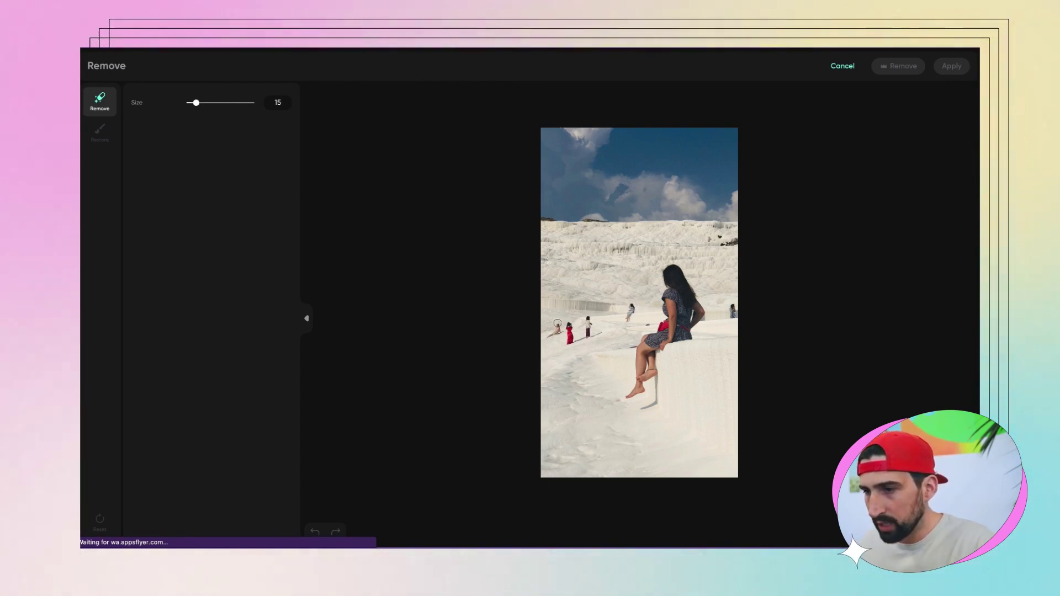
click(558, 325)
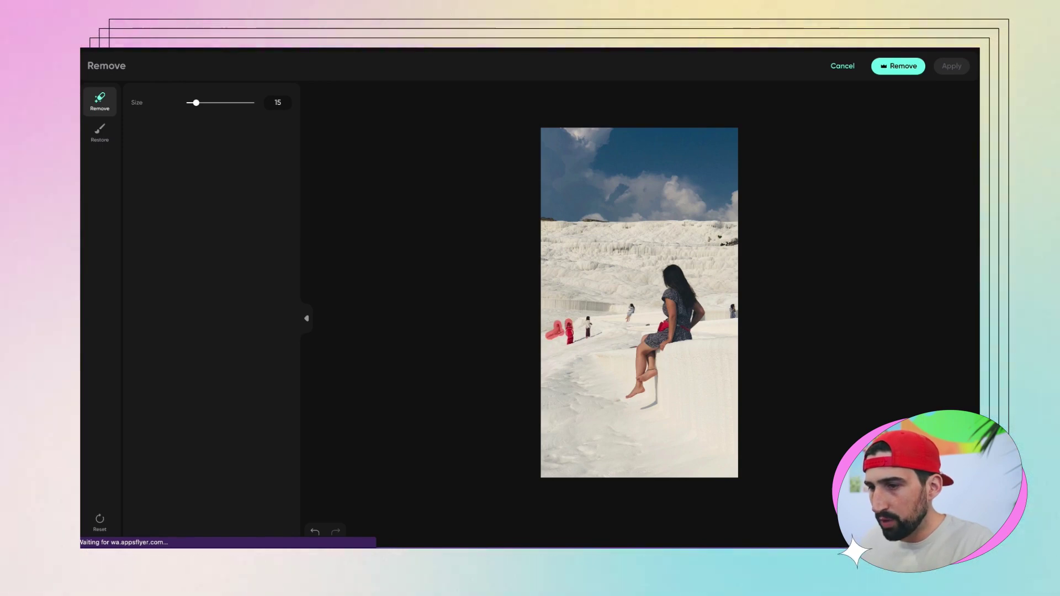
drag(568, 330, 598, 334)
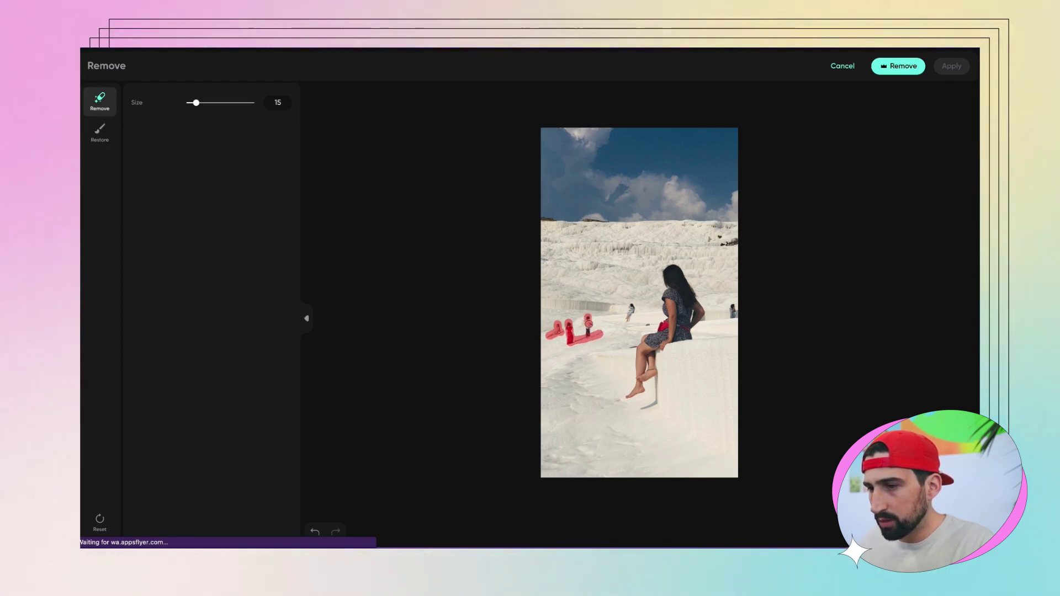
drag(588, 323, 589, 335)
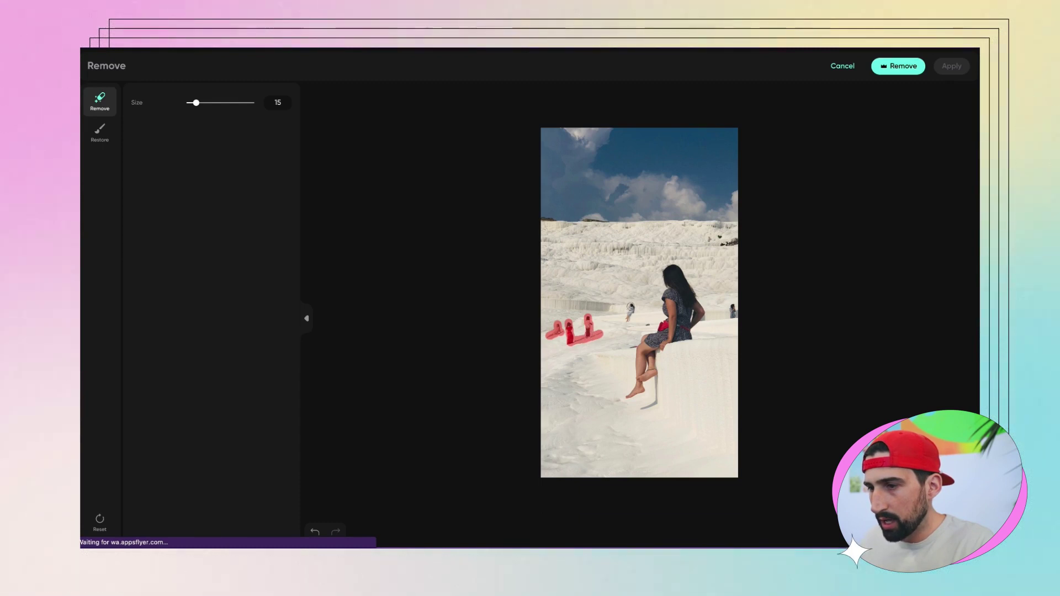
click(633, 305)
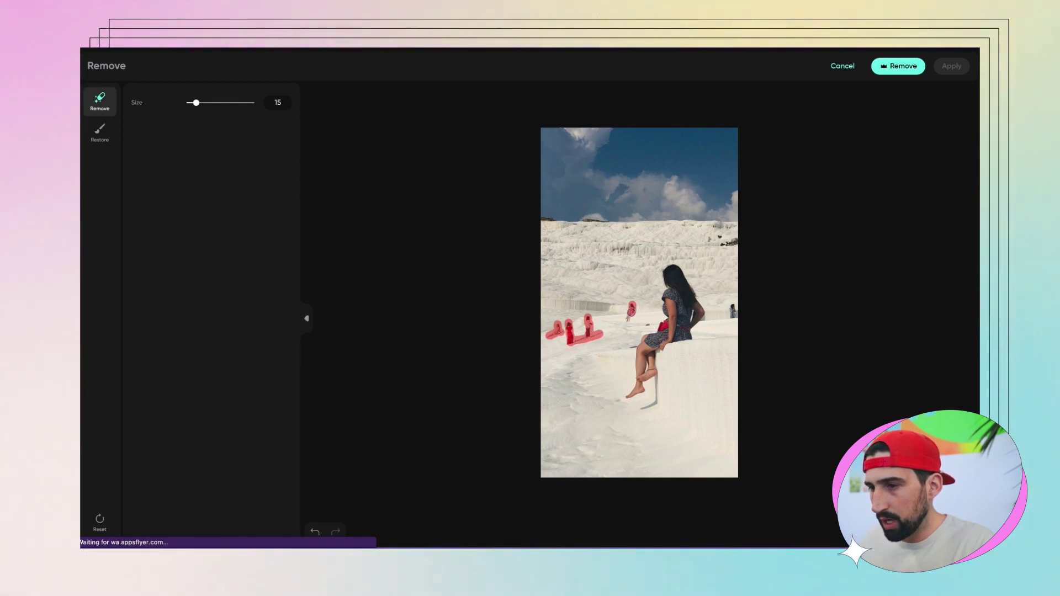
drag(631, 311, 629, 317)
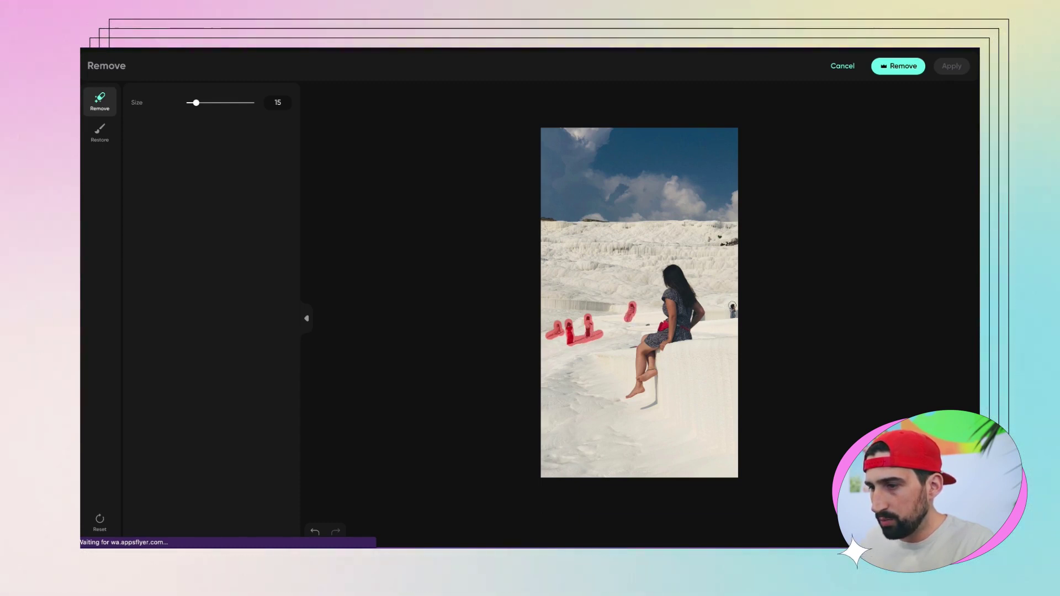
drag(732, 305, 733, 313)
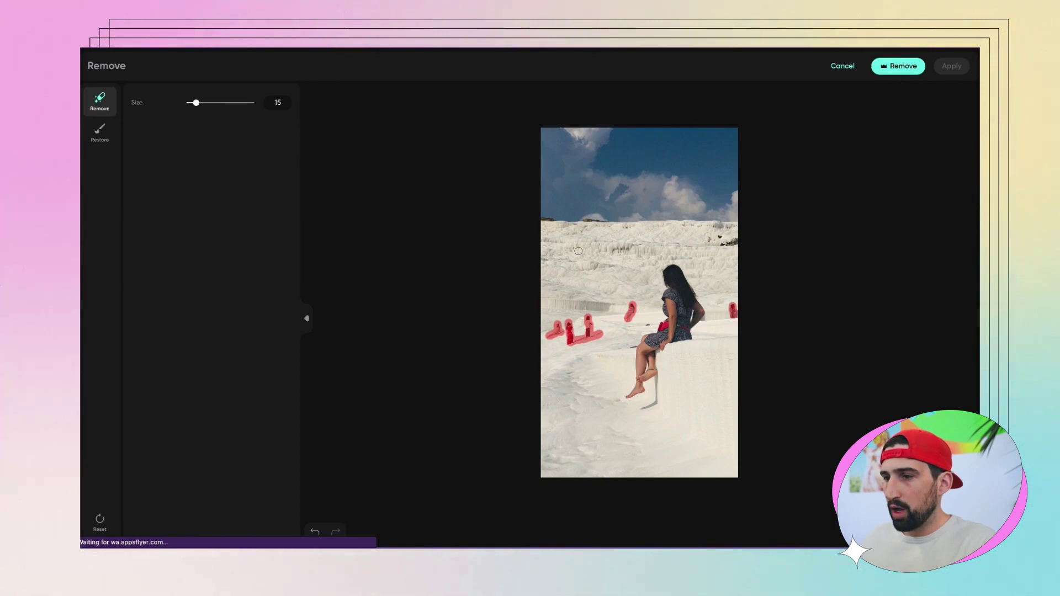
Step: Run Remove on the painted figures and apply the cleaned-up photo
click(899, 67)
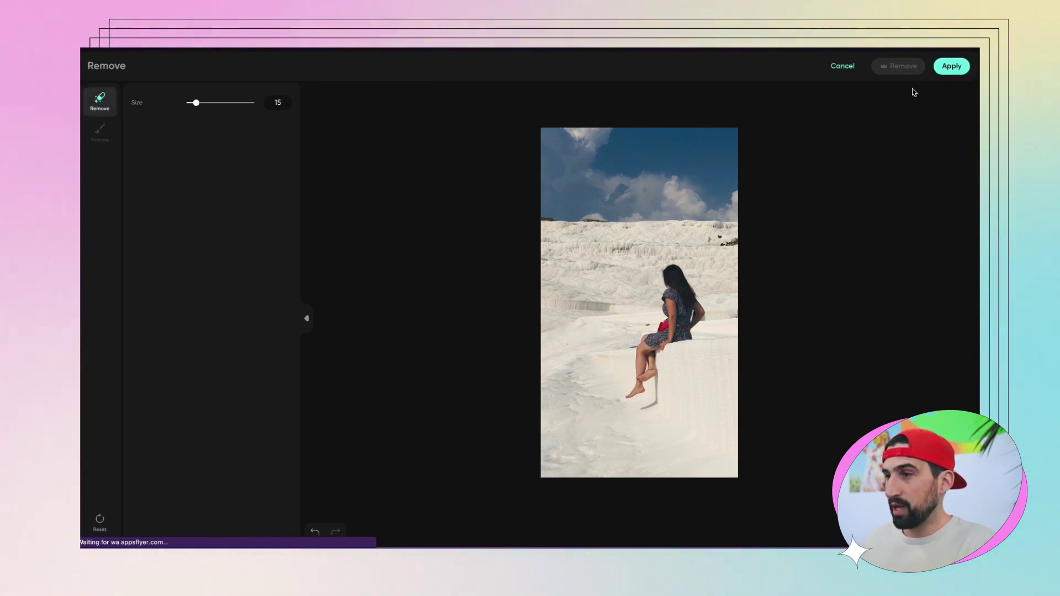
click(956, 68)
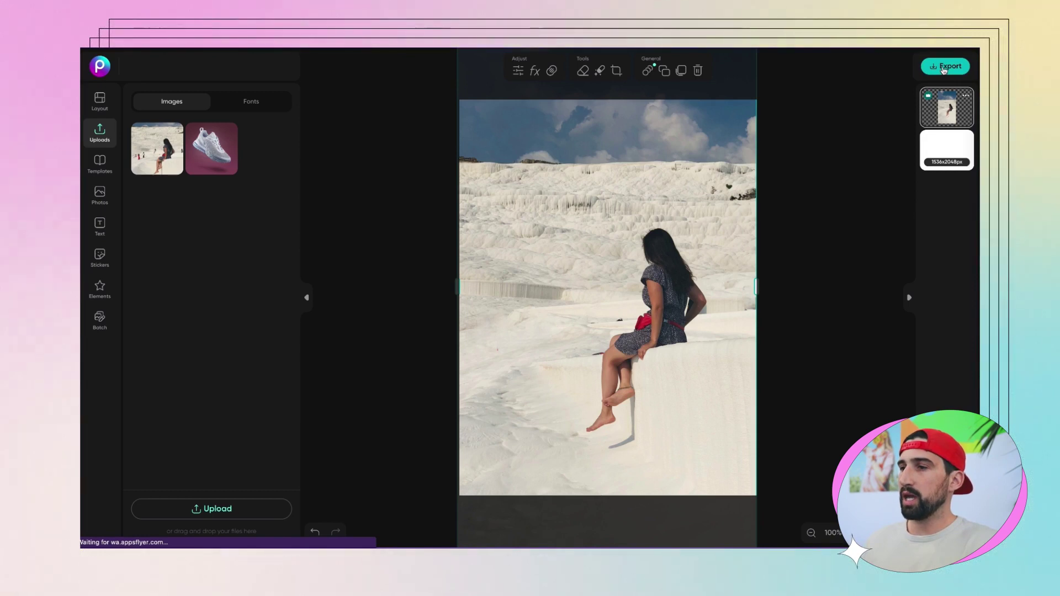
Step: Export the terraces portrait as a JPG file named 'Beautiful landscape'
click(944, 67)
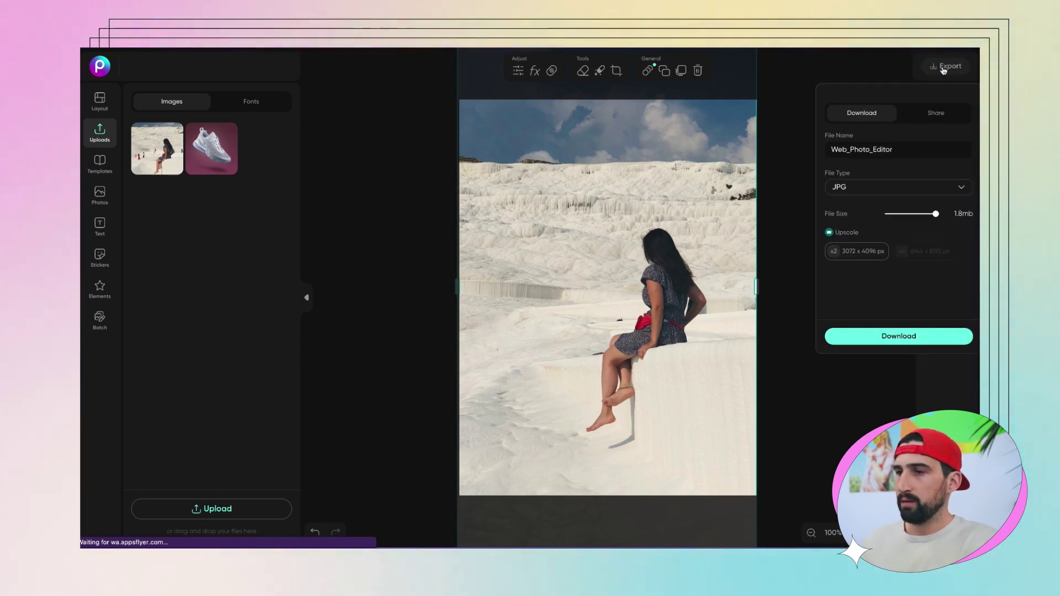
double_click(869, 154)
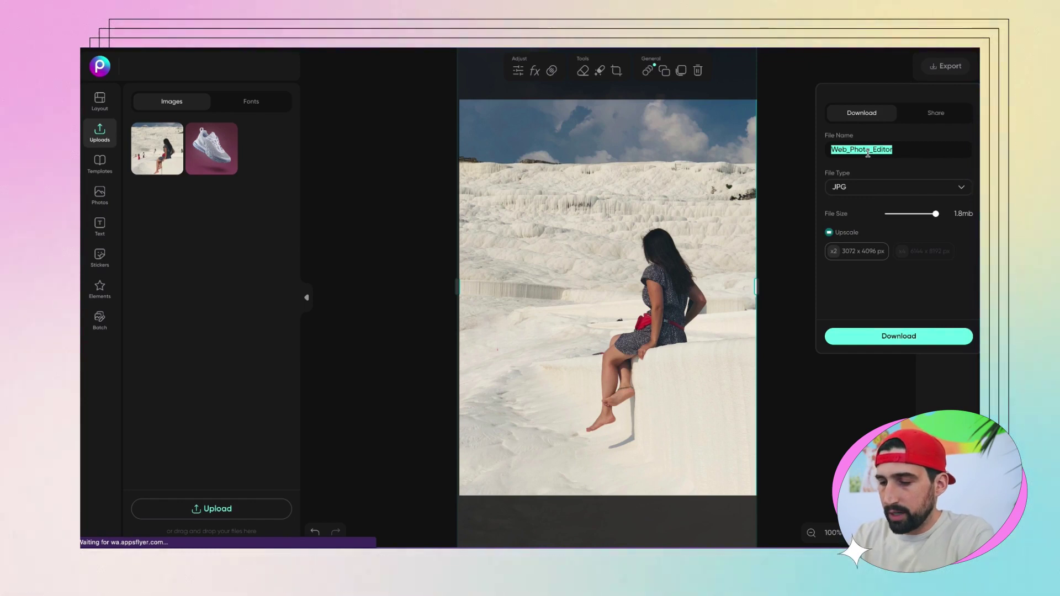
text(Be)
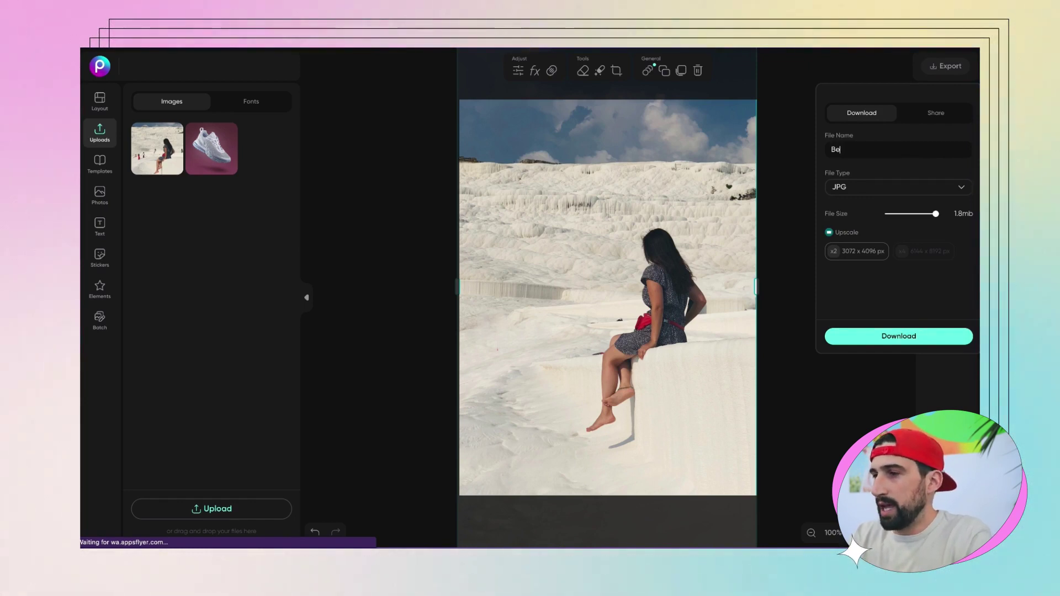
text(autif)
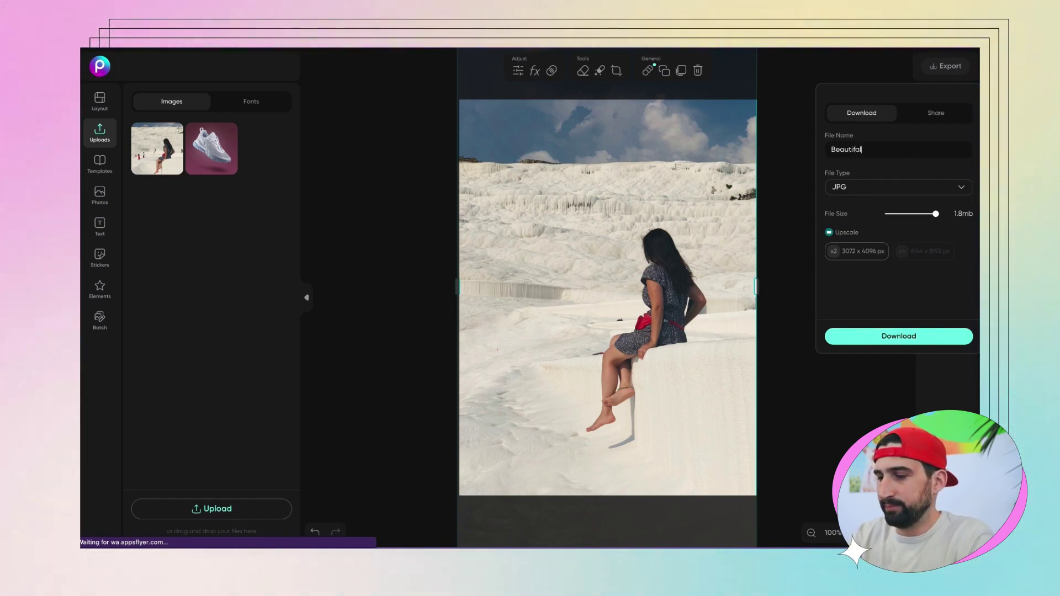
text(ul landscape)
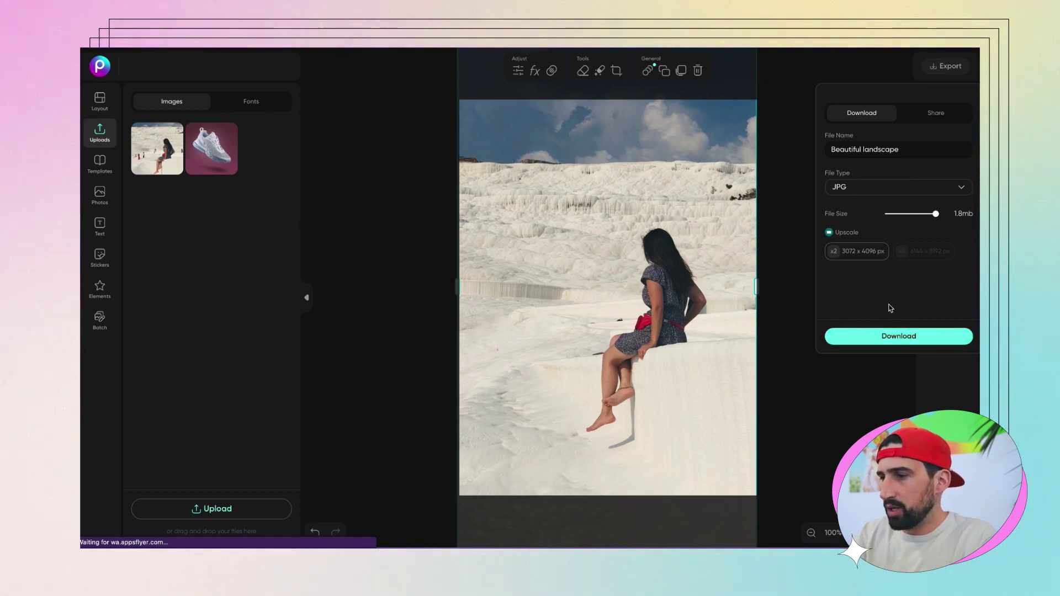
click(893, 333)
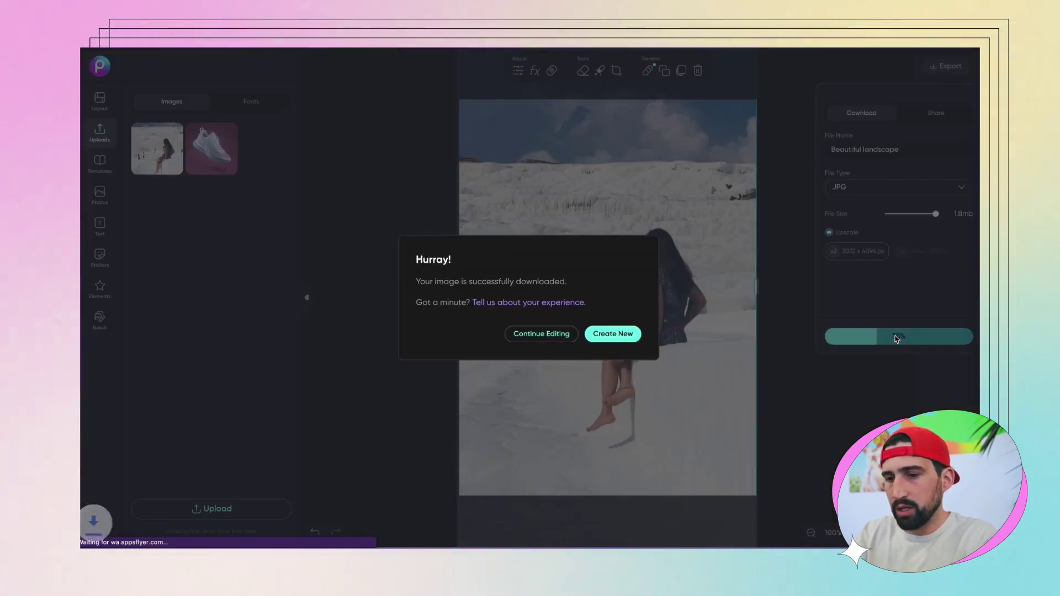